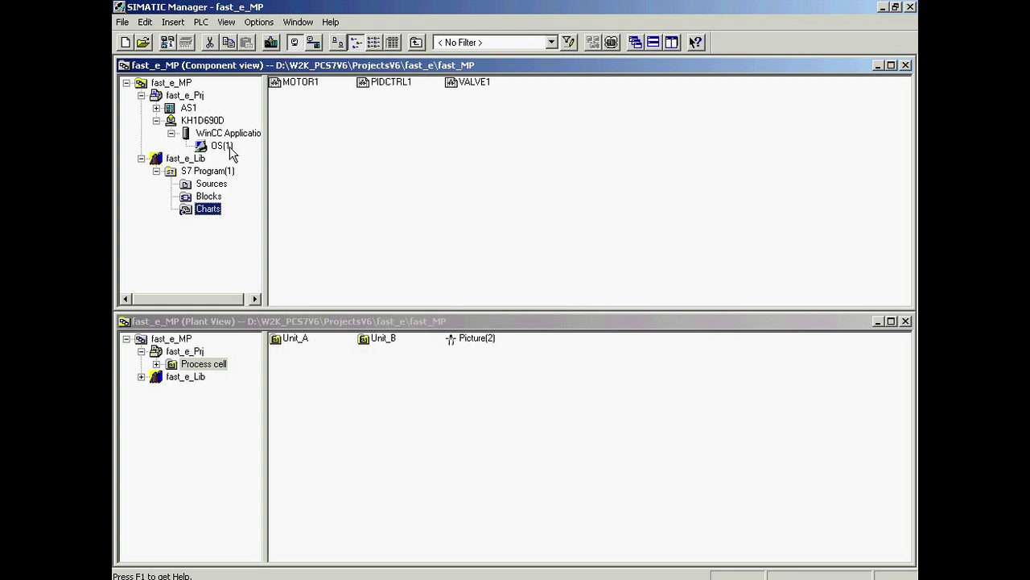
- Select OS(1) in the component view to list its pictures and reports, then bring up its context menu
left_click(222, 145)
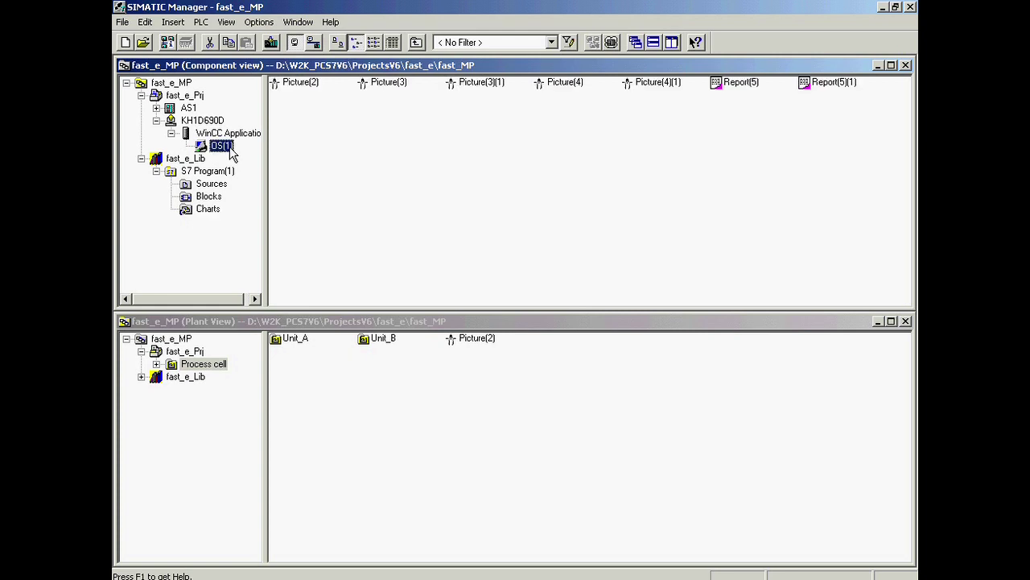
right_click(230, 148)
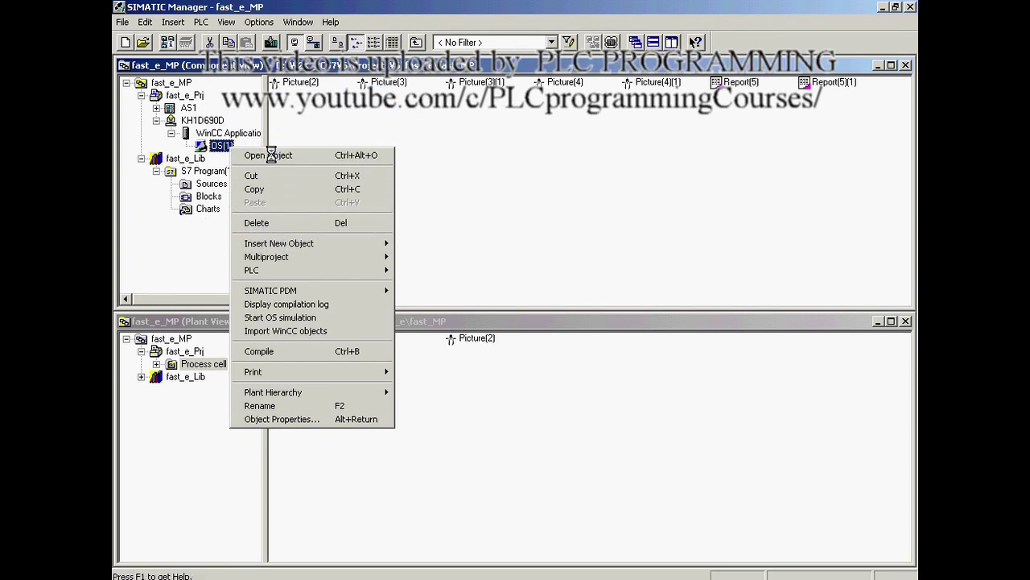
- Open the OS(1) object in WinCC Explorer and activate runtime to show the Unit_A/Unit_B overview
left_click(272, 155)
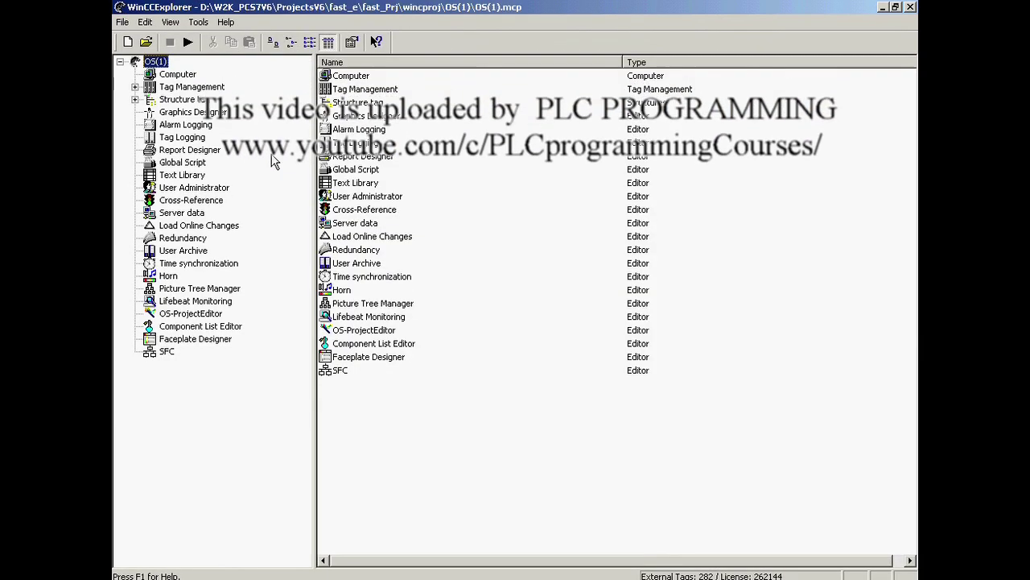
left_click(187, 44)
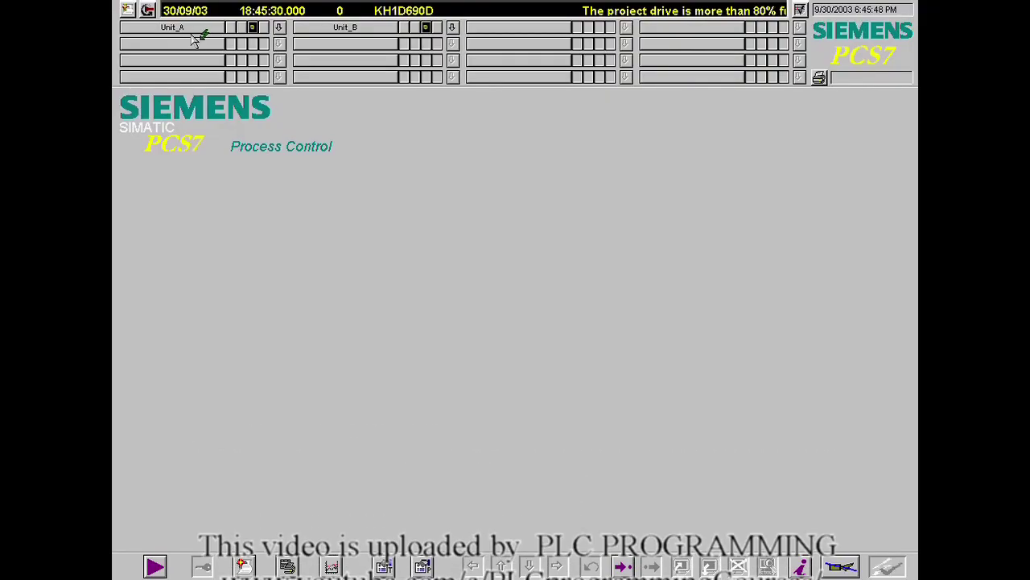
- Display the Unit_A picture with its VALVE1, PIDCTRL1 and MOTOR1 block icons
left_click(193, 32)
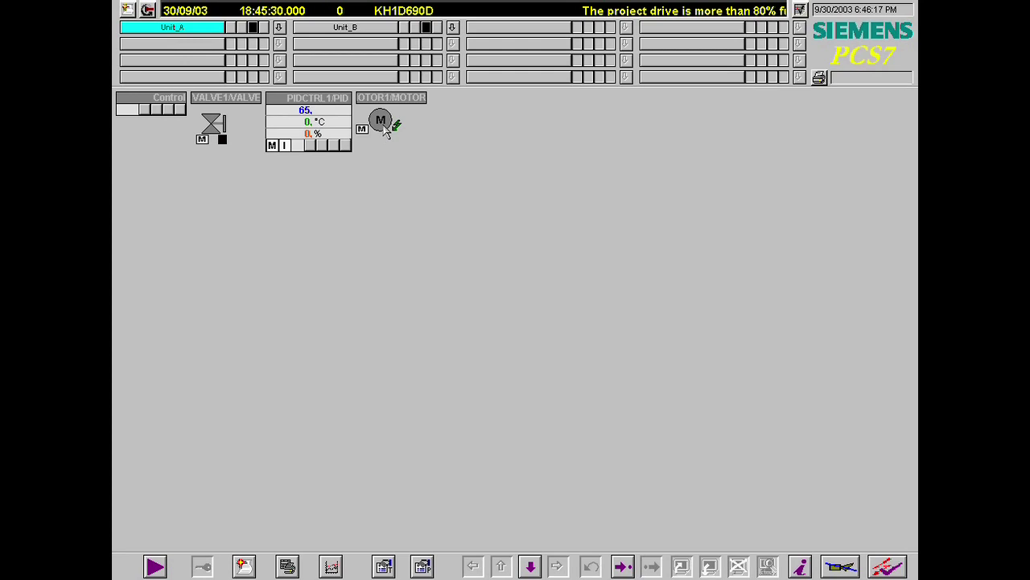
- Open MOTOR1's faceplate, reset its error and start the motor
left_click(382, 125)
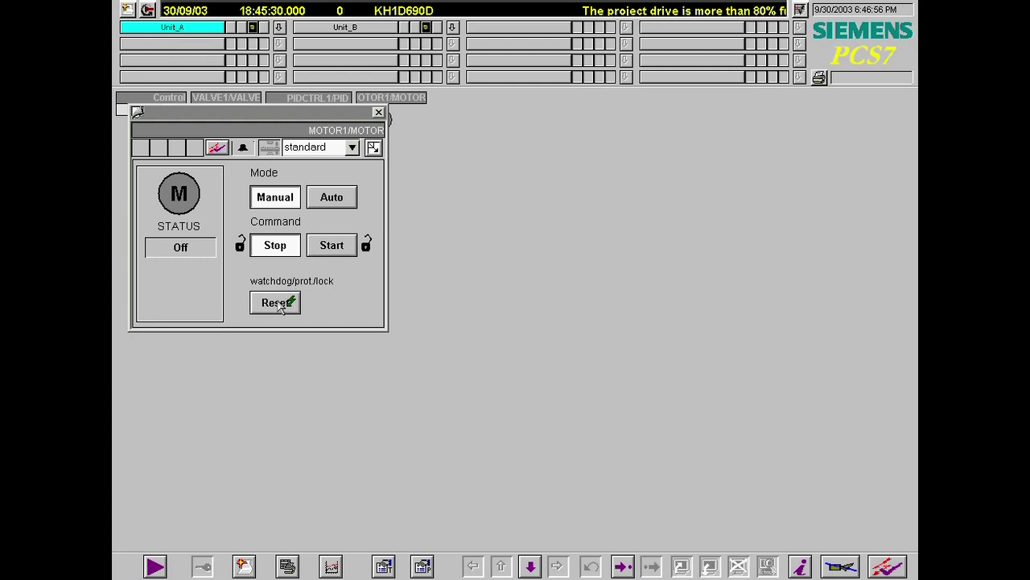
left_click(275, 301)
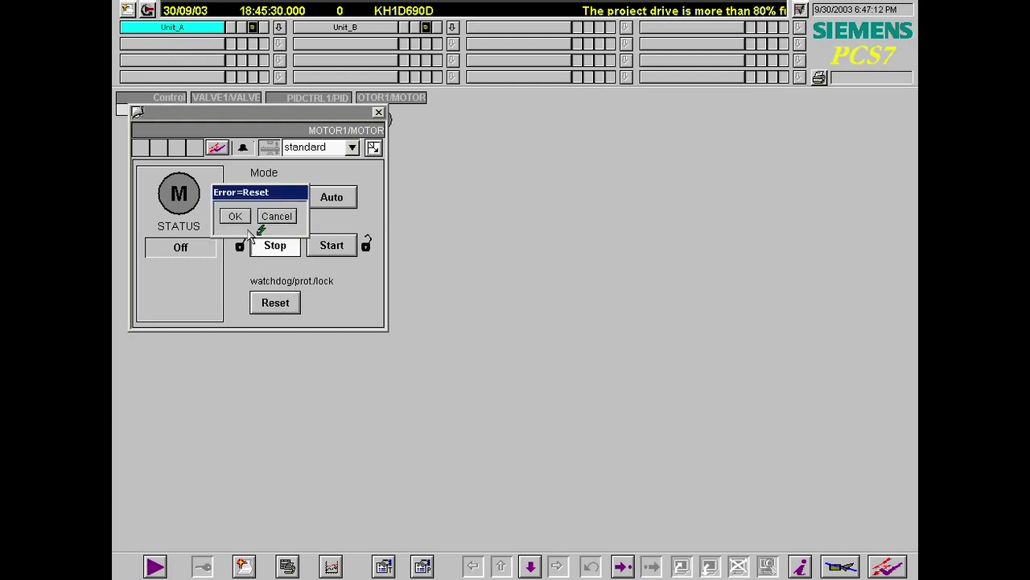
left_click(245, 223)
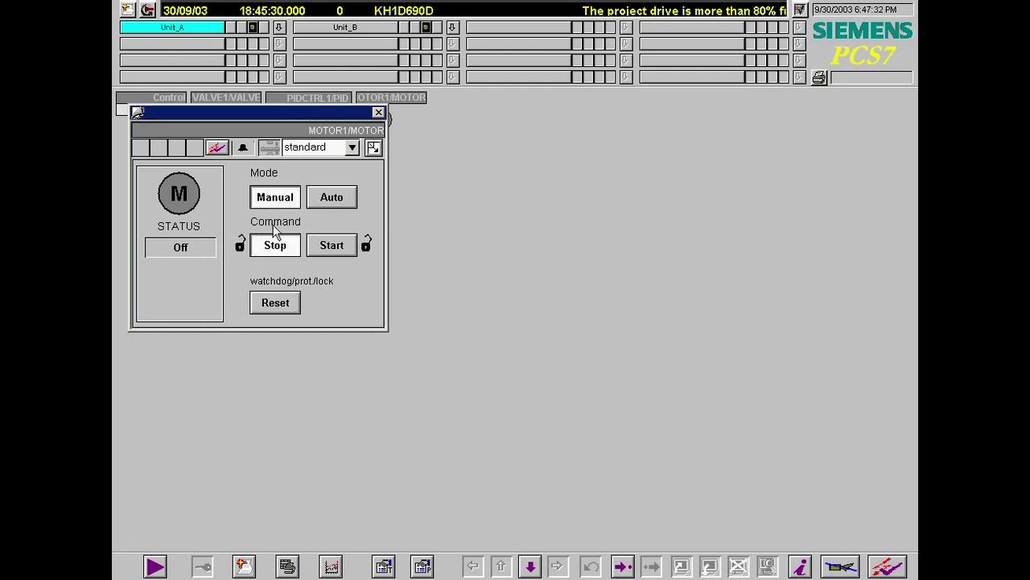
left_click(329, 248)
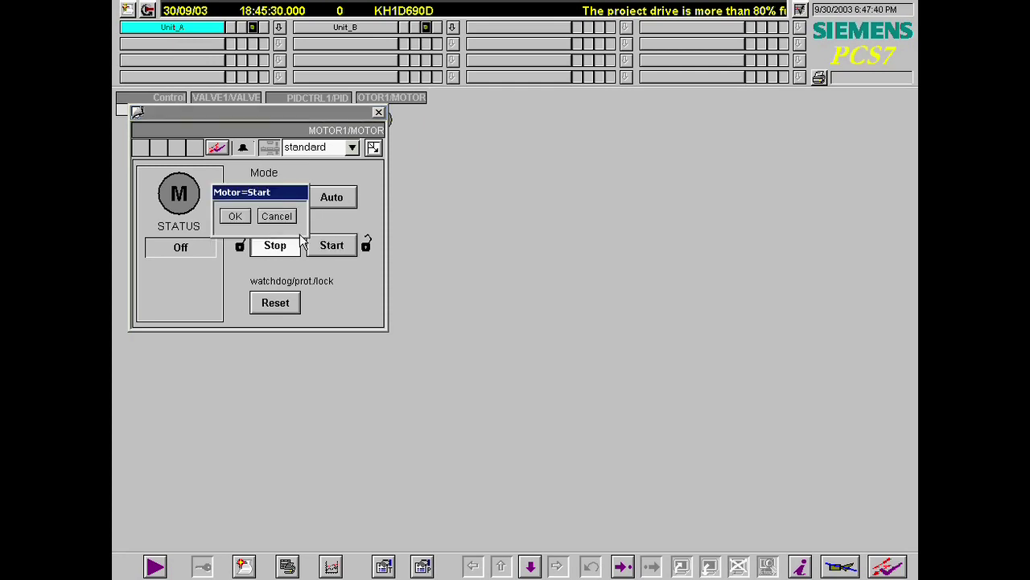
left_click(235, 216)
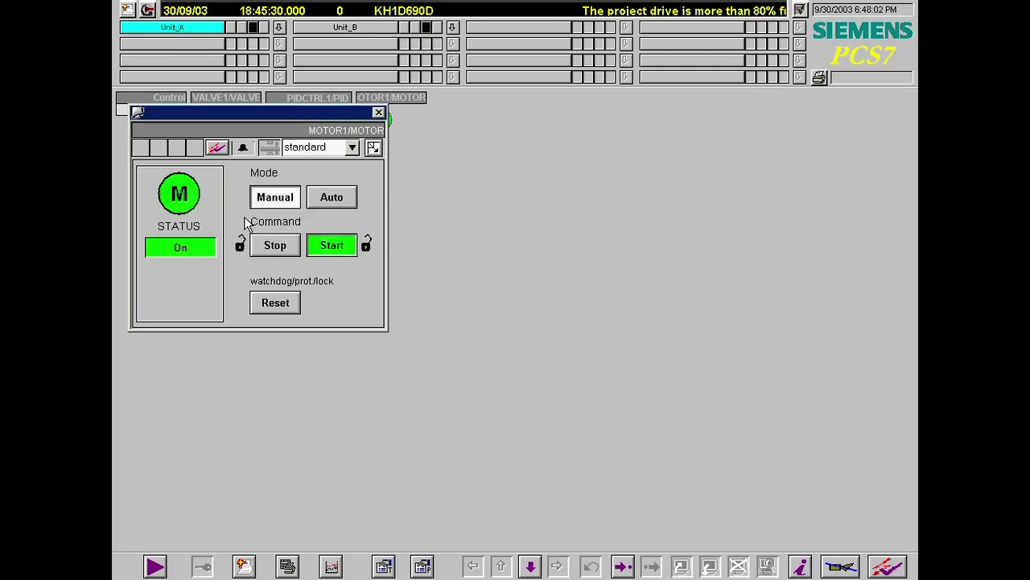
- Stop MOTOR1 and switch it to Auto mode
left_click(276, 246)
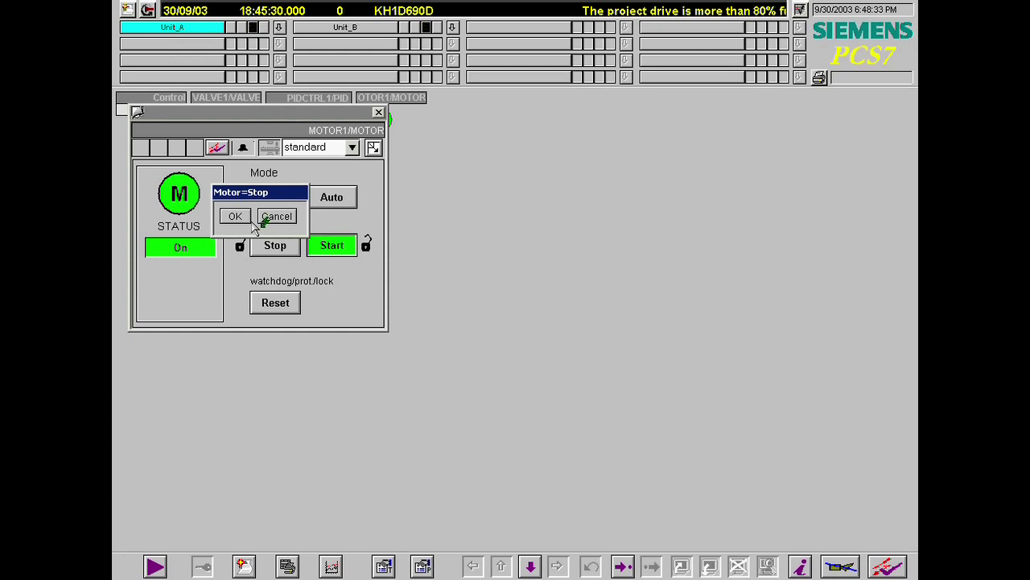
left_click(249, 219)
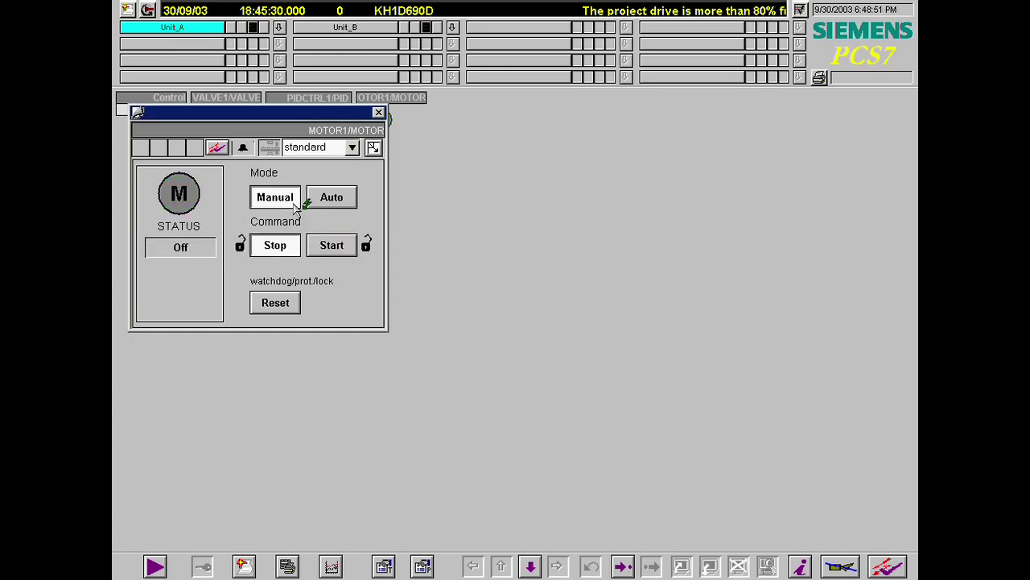
left_click(329, 204)
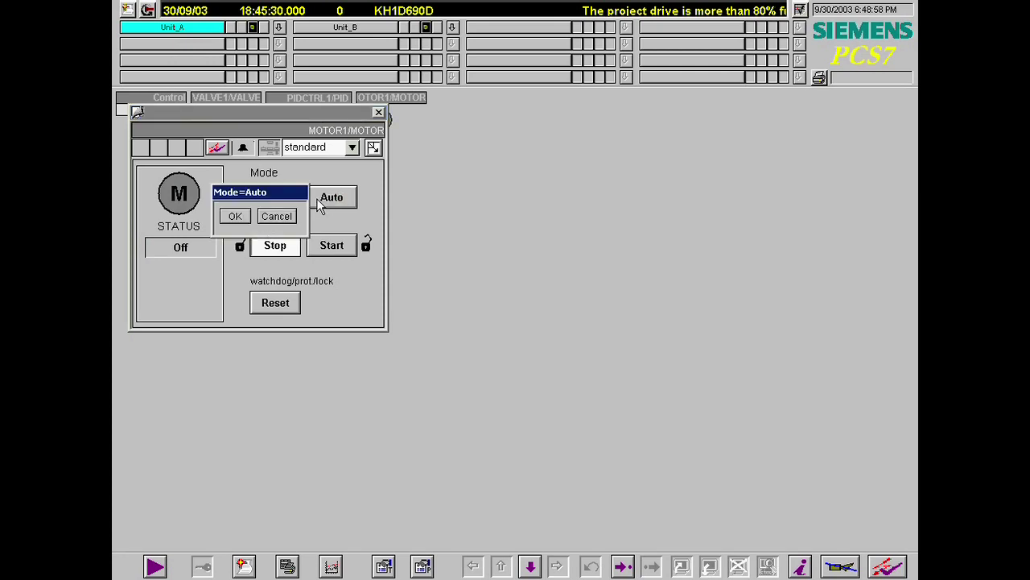
left_click(237, 217)
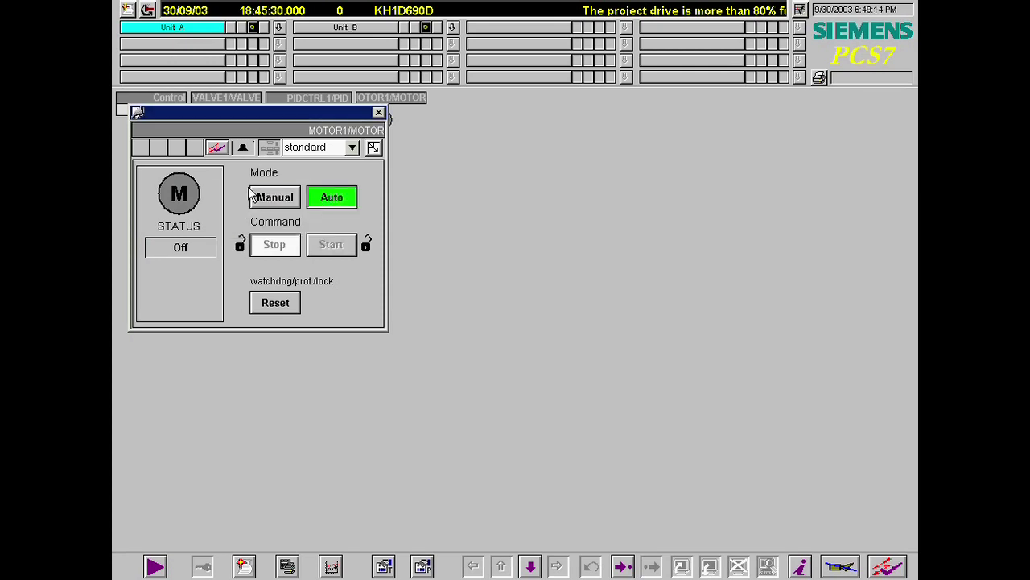
- Move the motor faceplate aside, open PIDCTRL1's faceplate and set the controller to Auto
left_click_drag(264, 125, 791, 106)
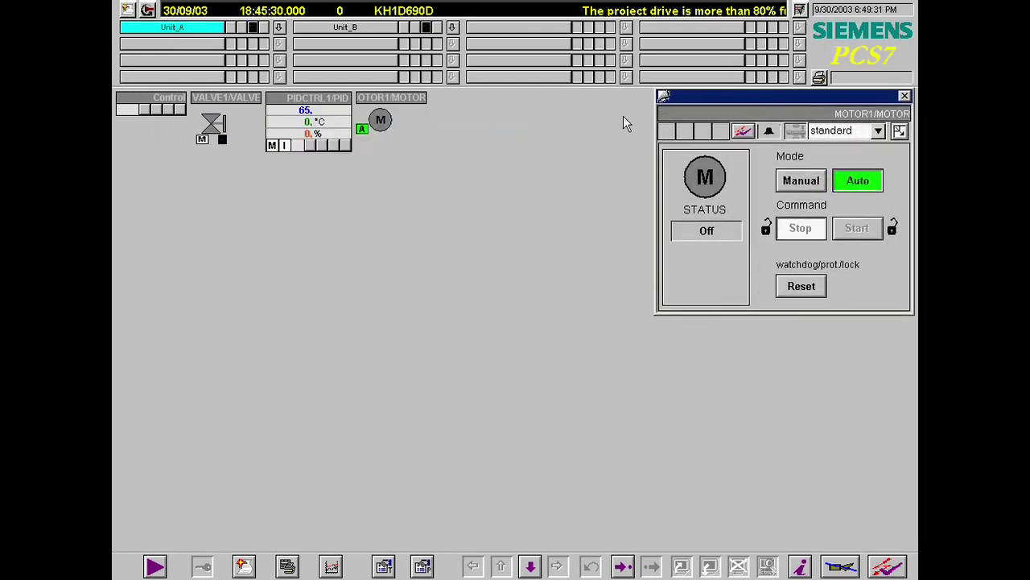
left_click(338, 122)
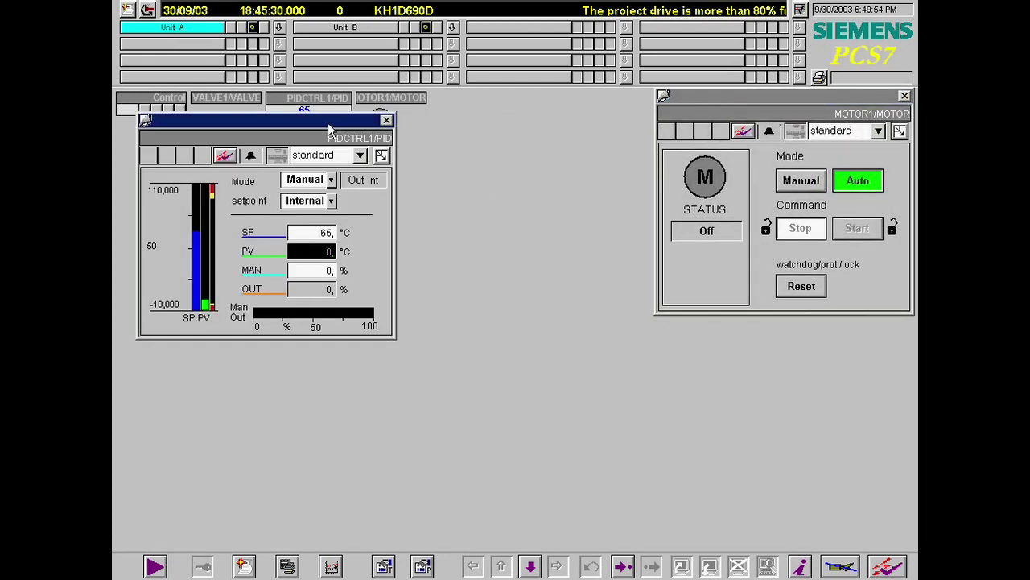
left_click_drag(322, 123, 849, 337)
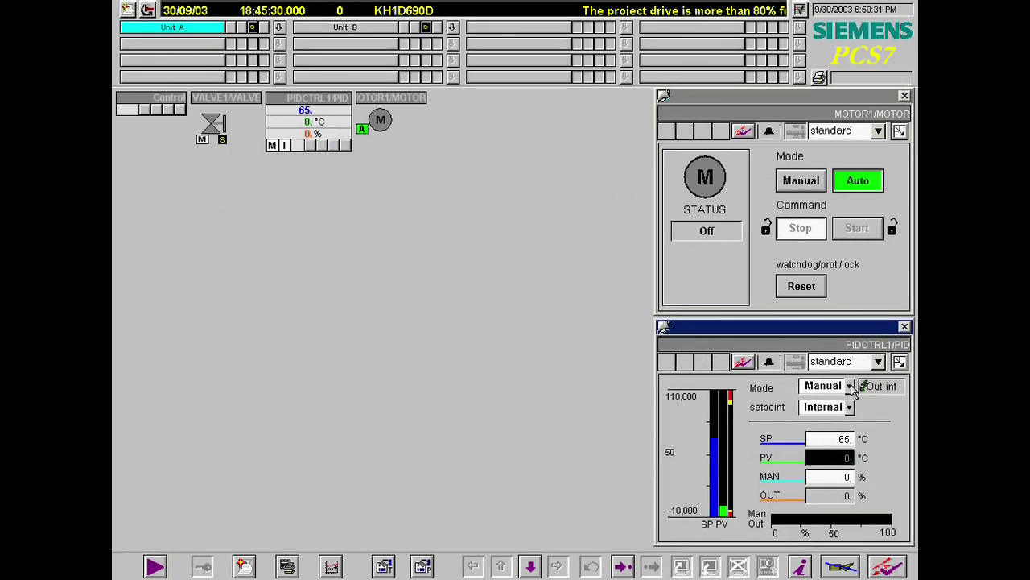
left_click(849, 386)
left_click(838, 444)
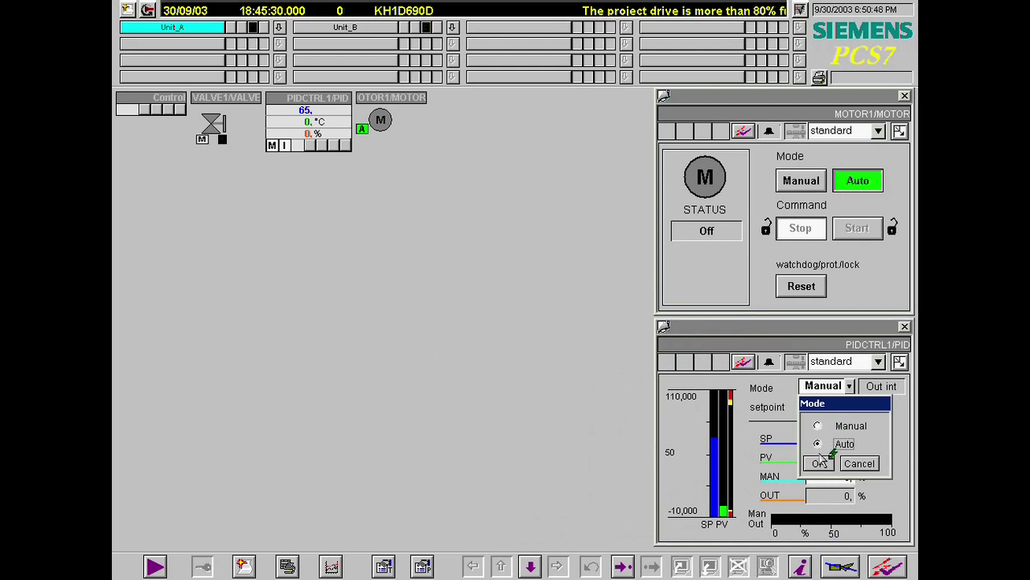
left_click(819, 464)
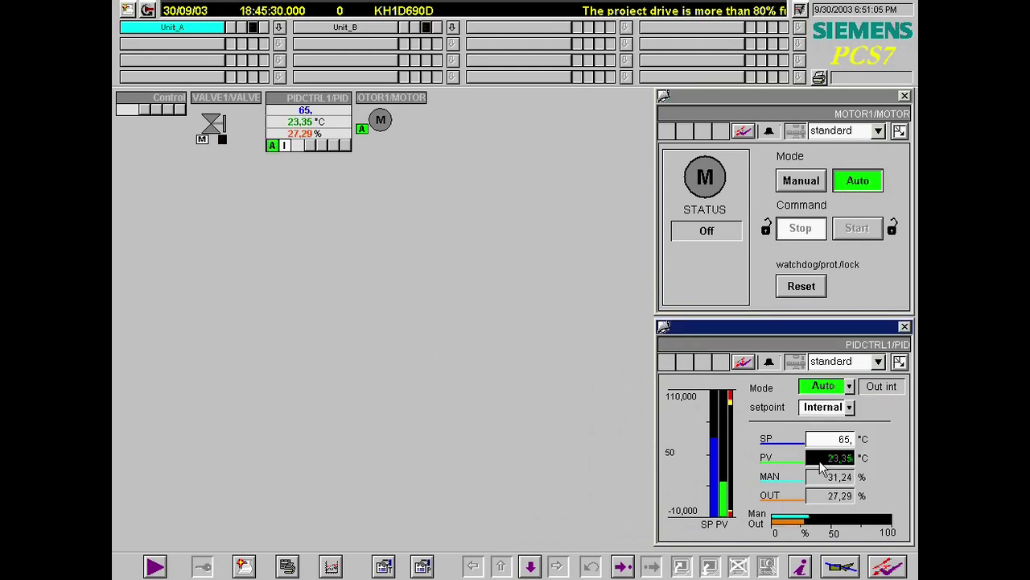
- Change the PIDCTRL1 setpoint from 65 to +40 °C
left_click(838, 440)
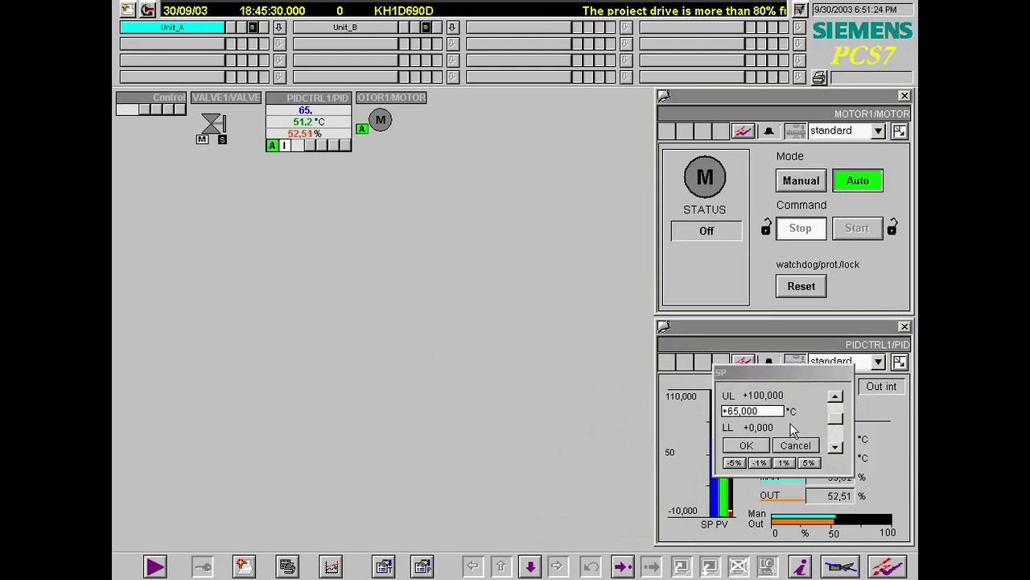
double_click(766, 412)
type("+40")
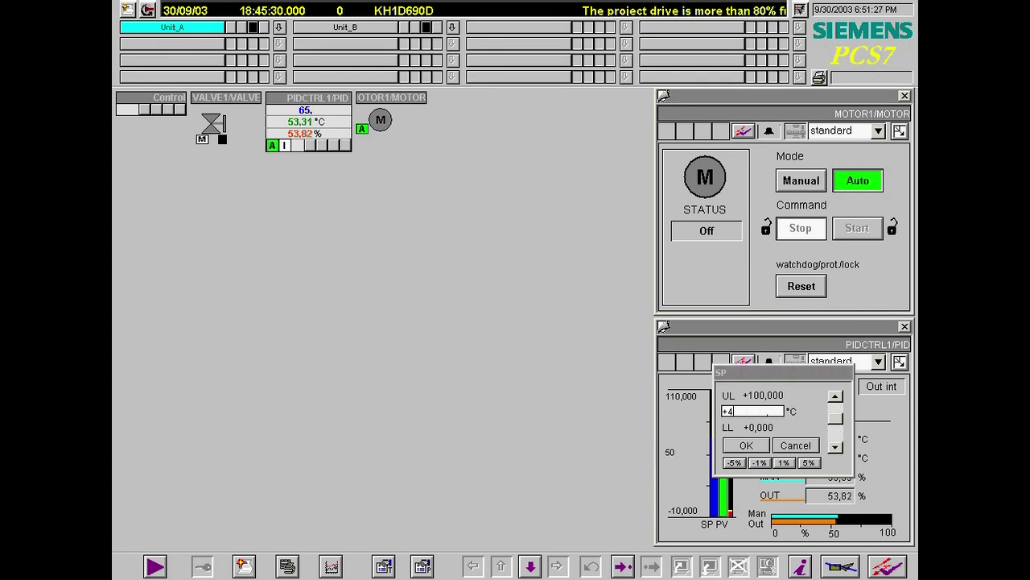
left_click(764, 445)
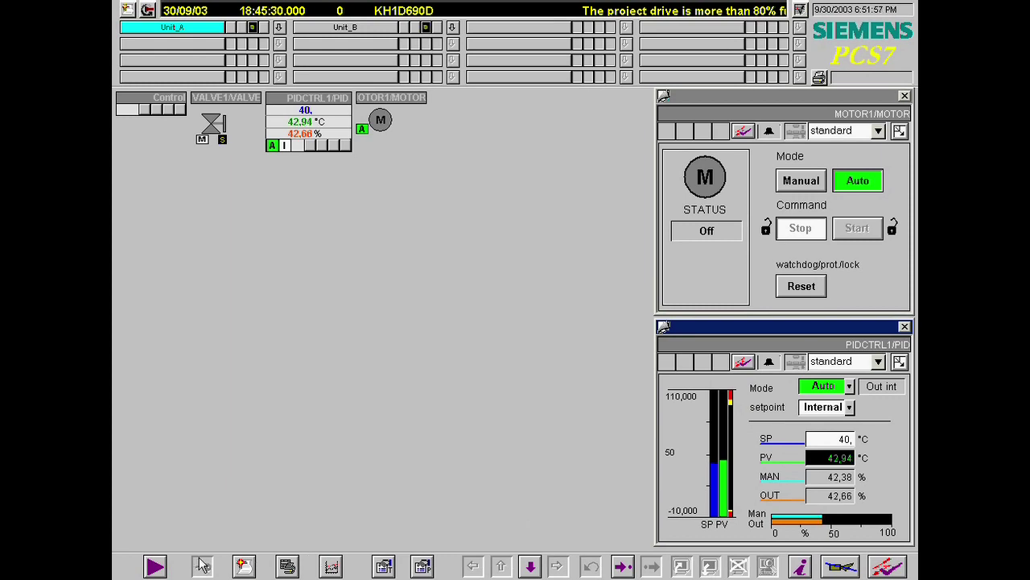
- Open the Control chart from the list of sequence charts
left_click(166, 567)
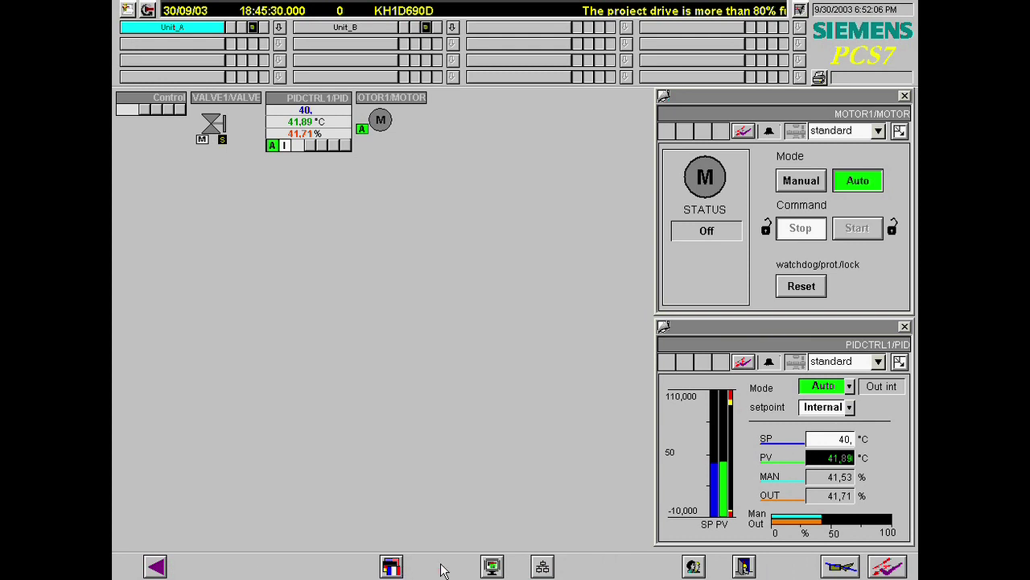
left_click(543, 567)
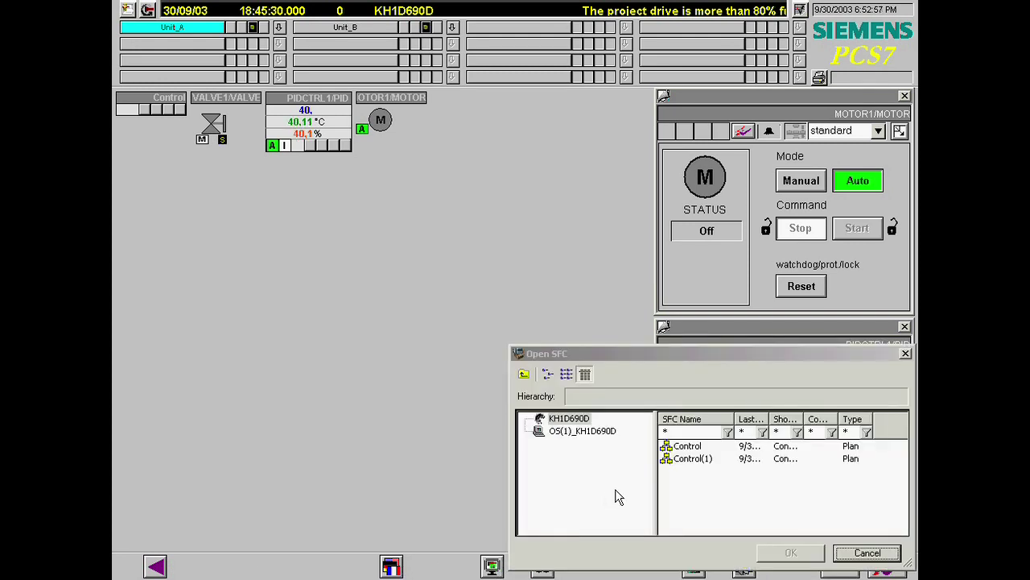
left_click(682, 452)
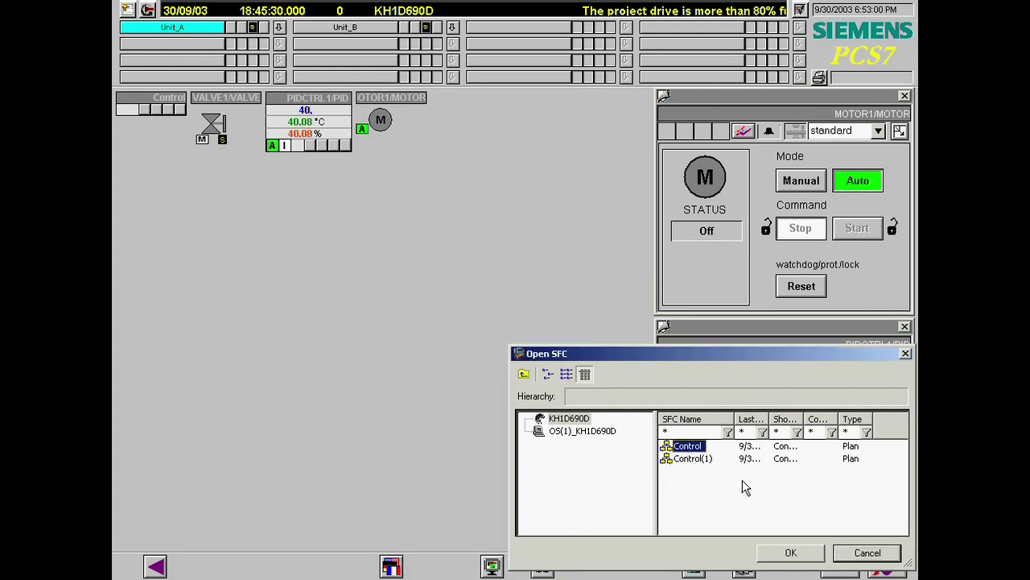
left_click(792, 554)
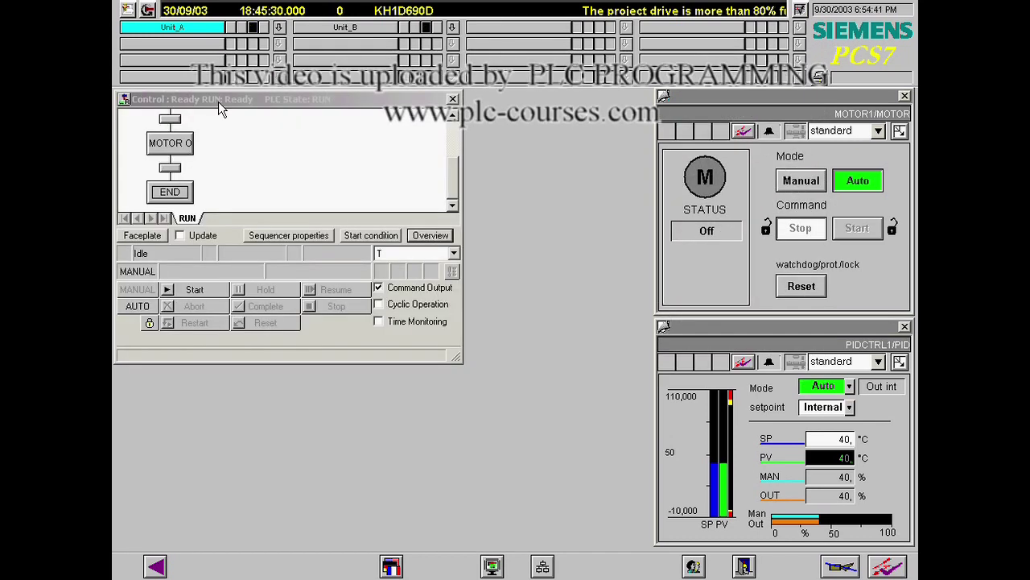
- Centre the Control SFC window and start the sequence, confirming the SFC command
left_click_drag(218, 100, 340, 260)
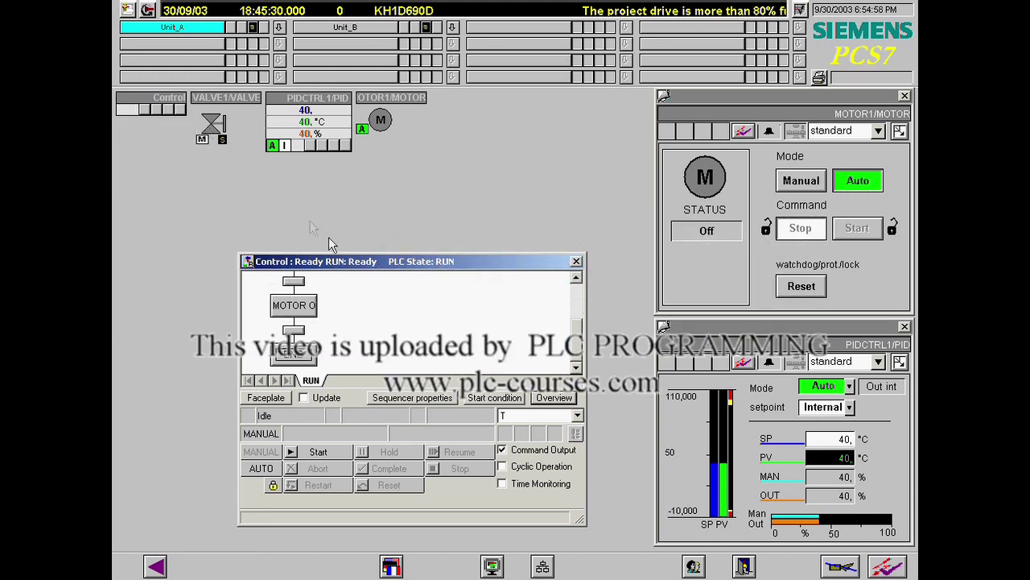
left_click(318, 454)
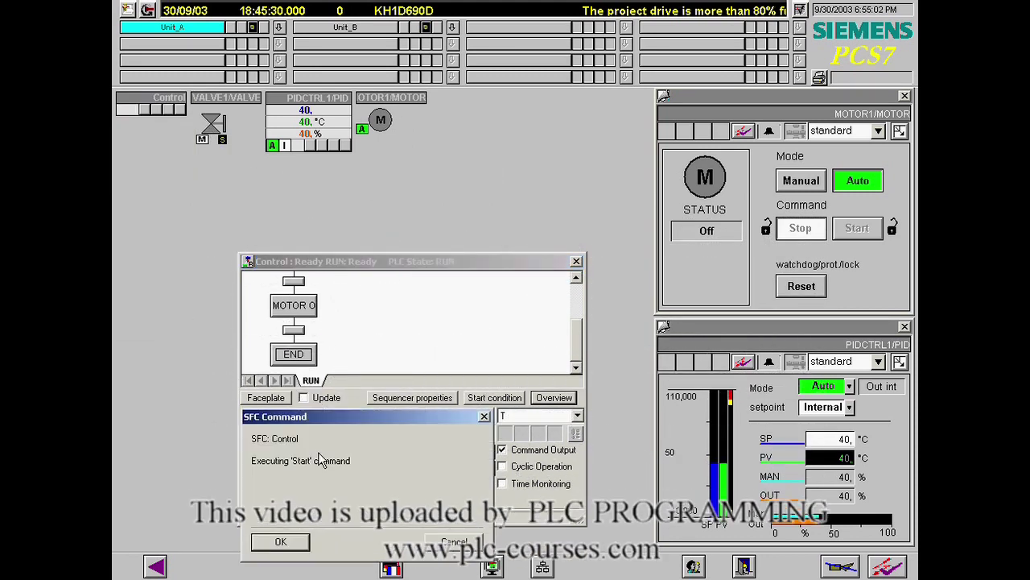
left_click(276, 541)
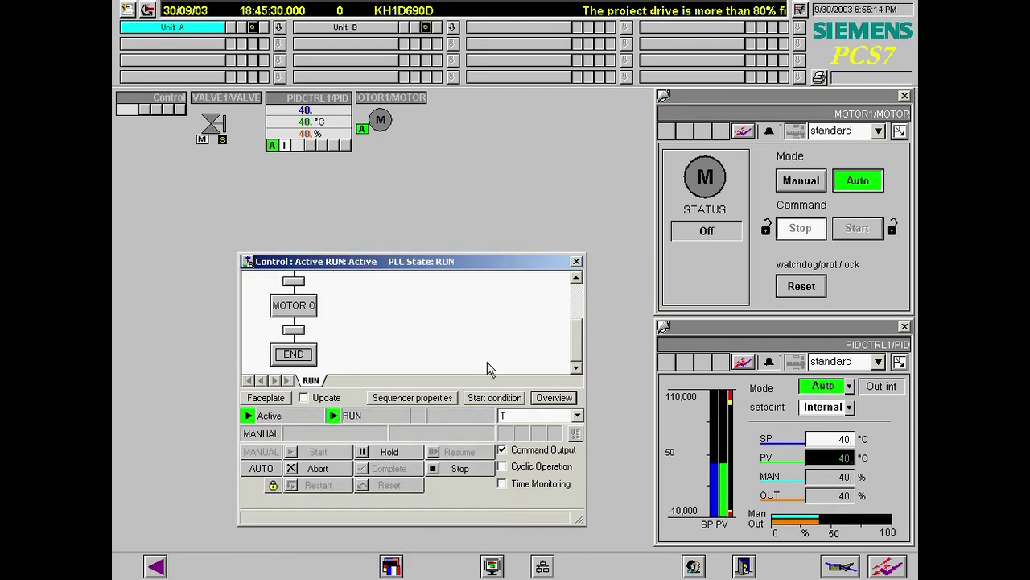
left_click_drag(578, 332, 579, 287)
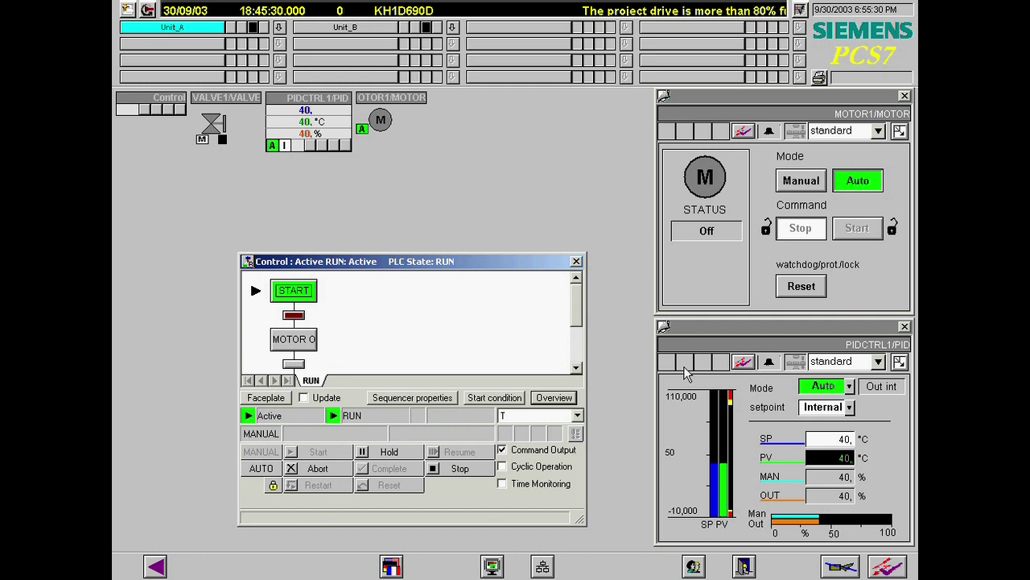
- Enter +90 as the PIDCTRL1 setpoint and follow the Control chart until it shows Completed
left_click(818, 442)
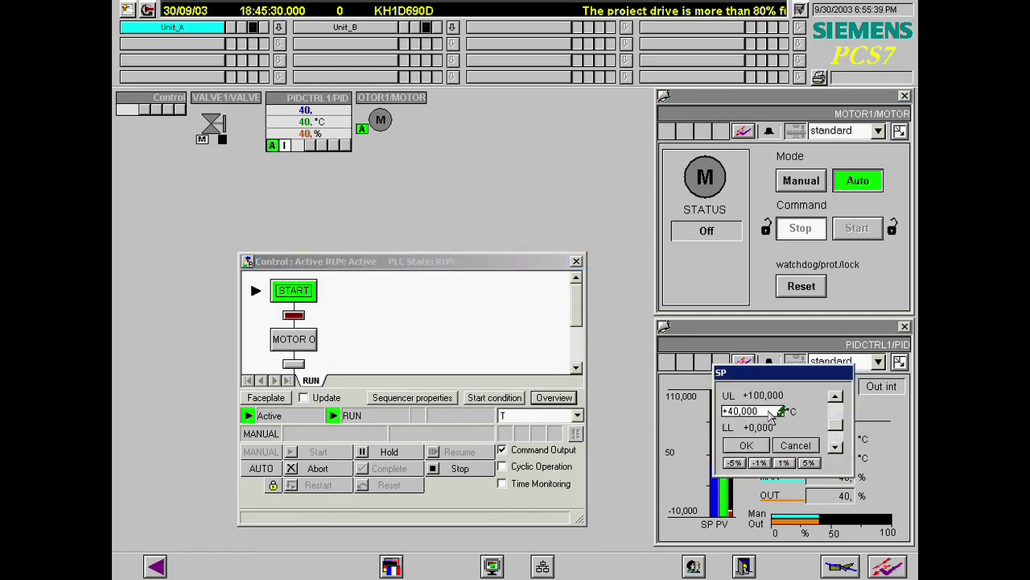
left_click(771, 413)
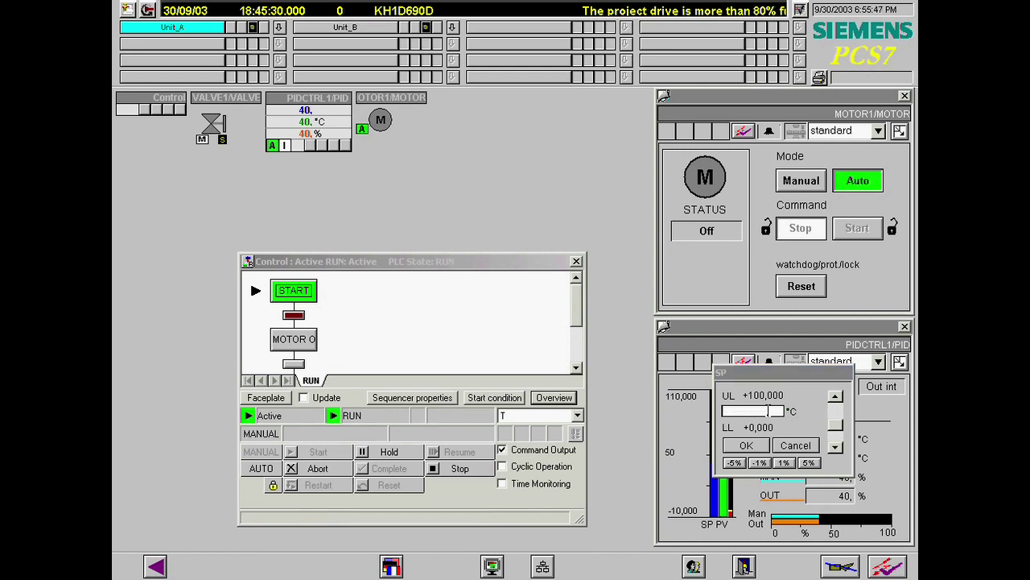
type("+90")
left_click(760, 447)
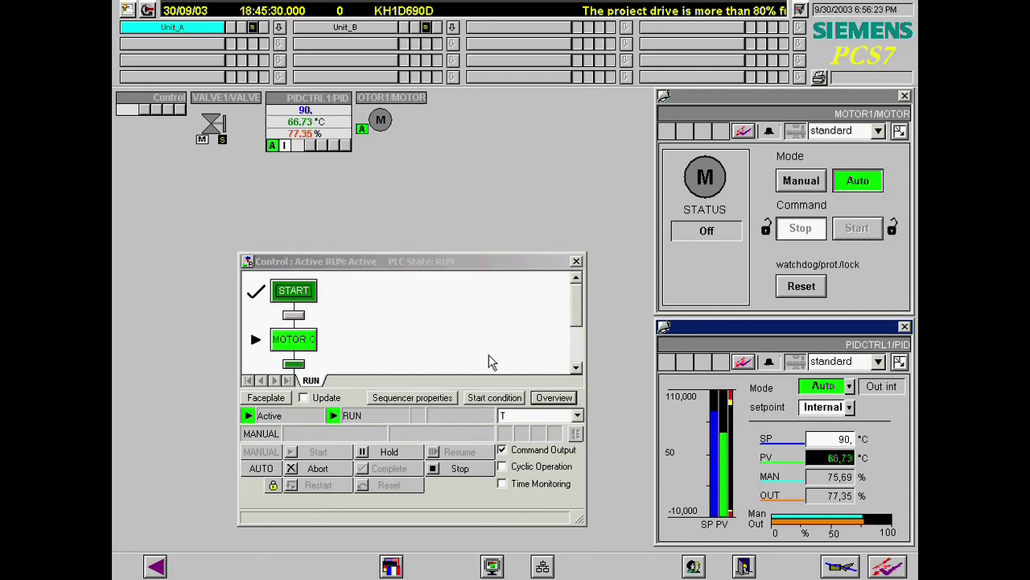
left_click(576, 368)
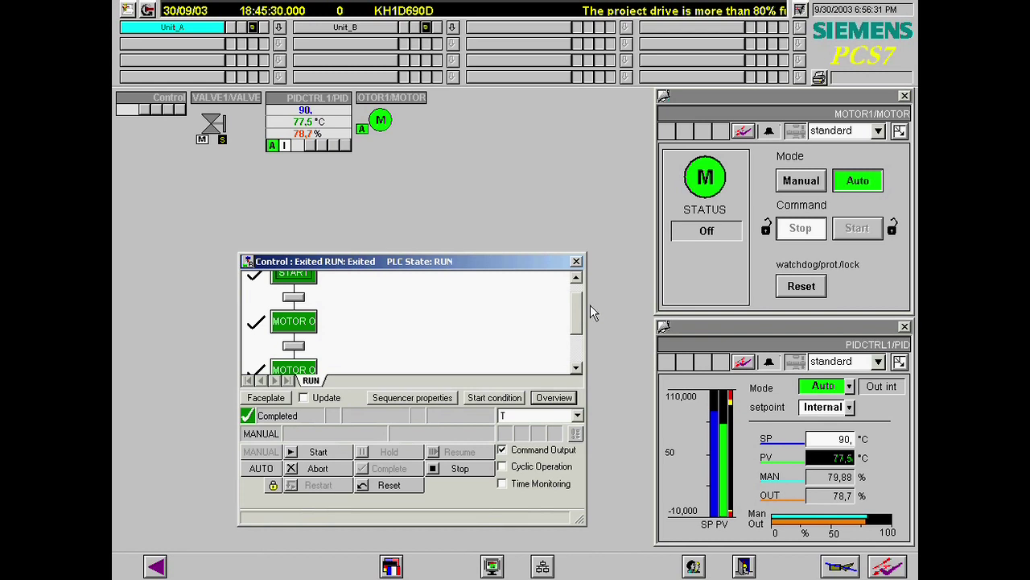
left_click_drag(574, 322, 576, 362)
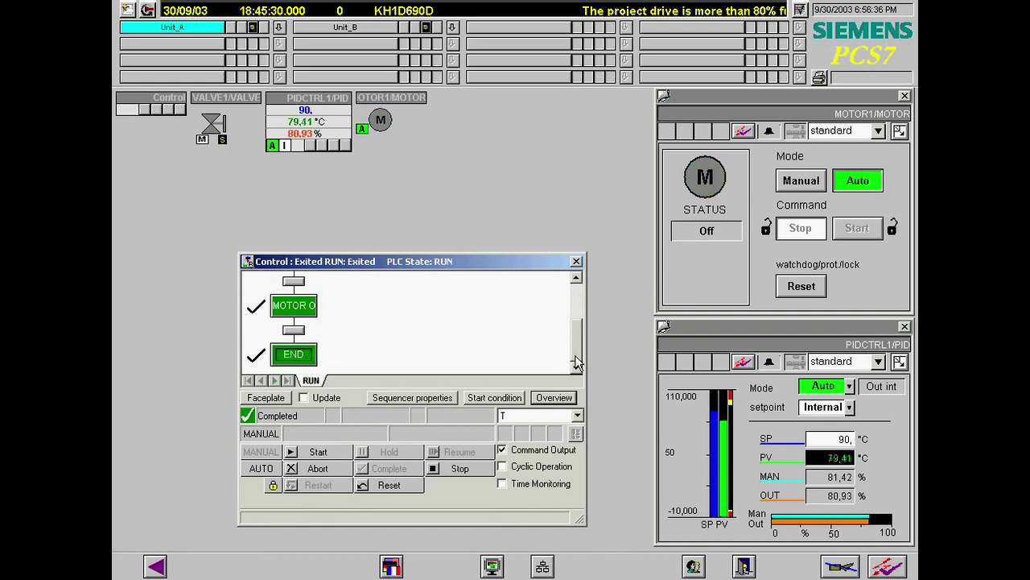
- Close the Control chart, then show and acknowledge the five incoming alarms, including VALVE1/VALVE2 faults
left_click(577, 261)
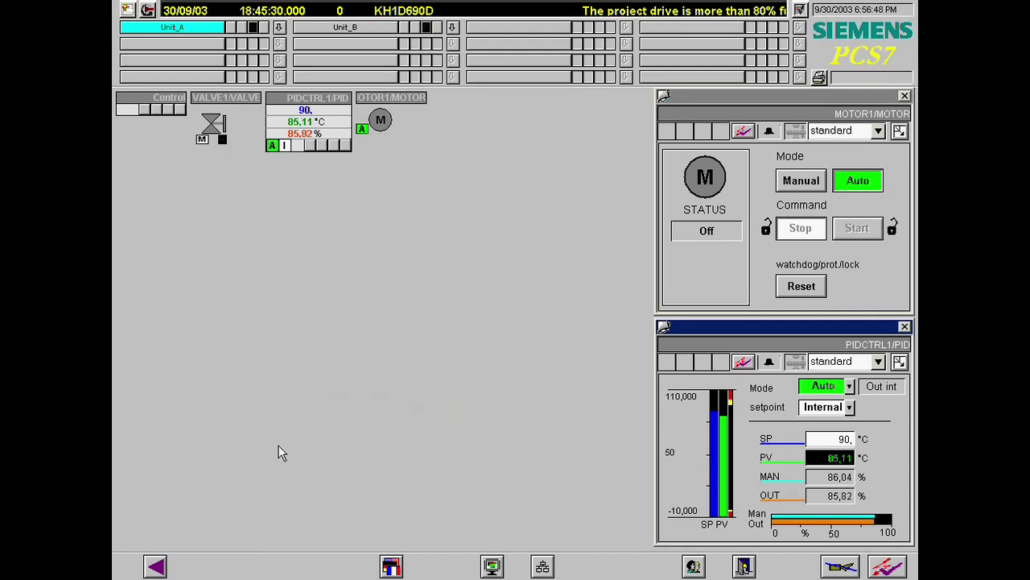
left_click(158, 566)
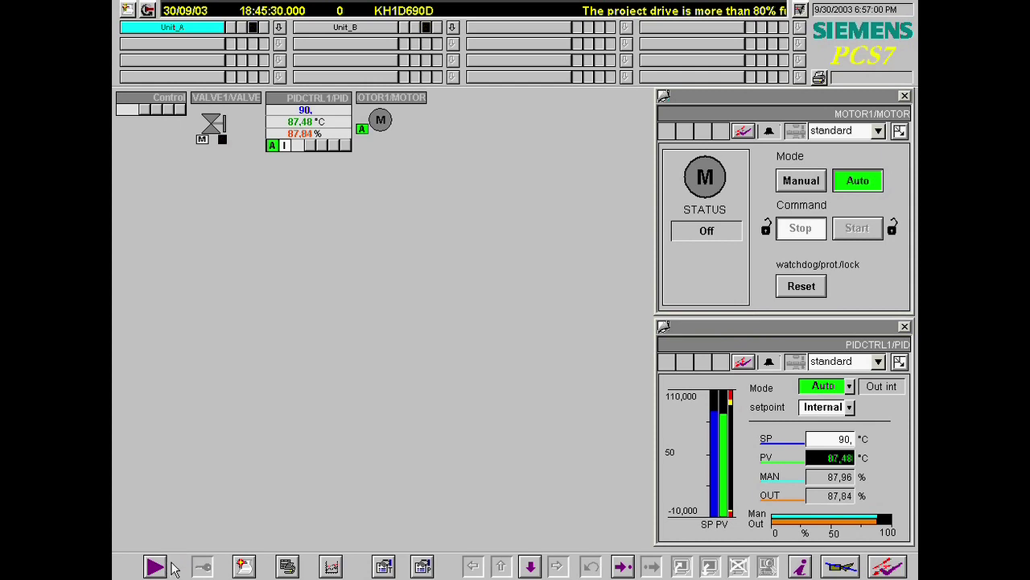
left_click(244, 567)
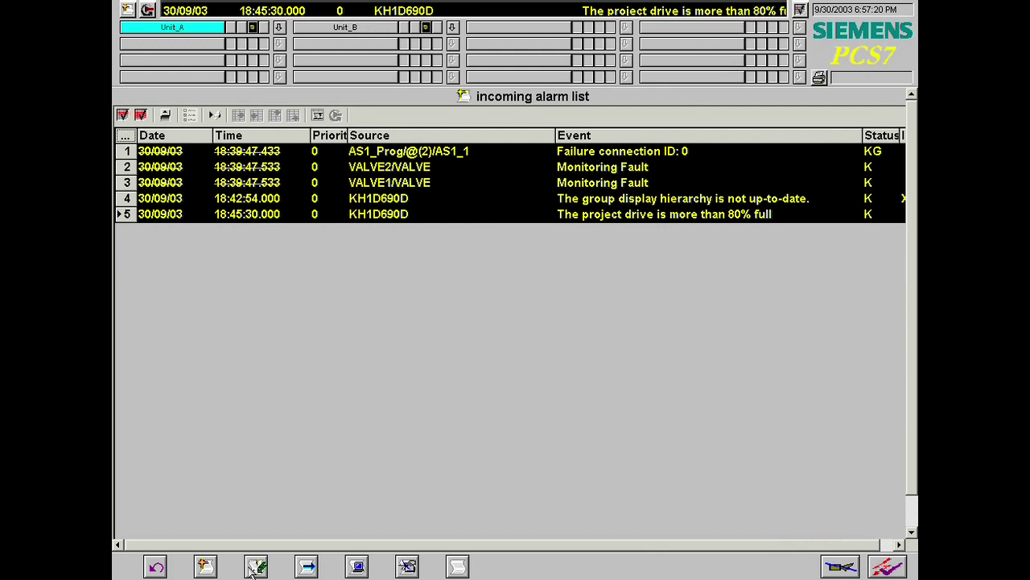
left_click(255, 567)
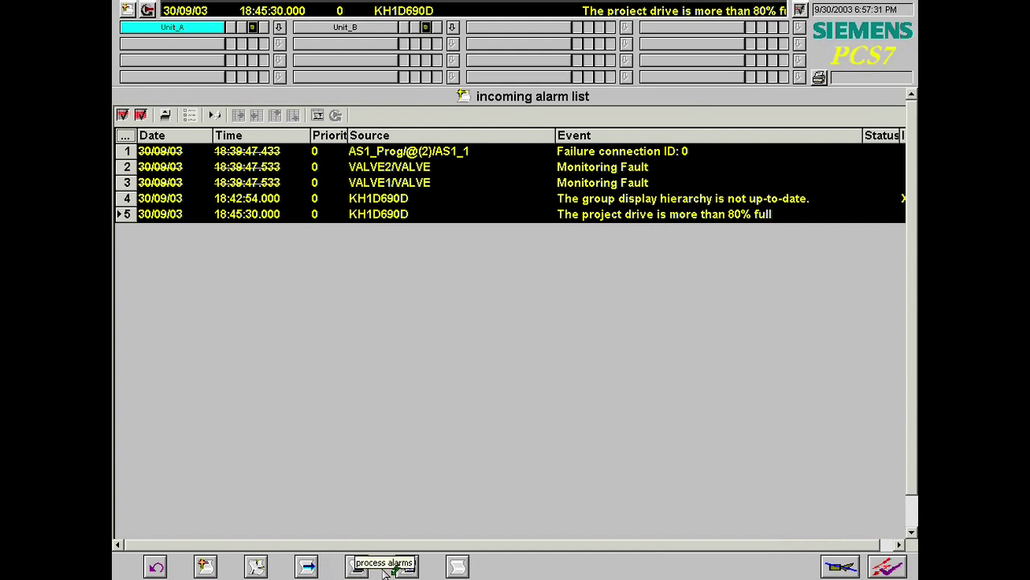
- Show the operation list of eight logged MOTOR1, PIDCTRL1 and Control actions
left_click(408, 567)
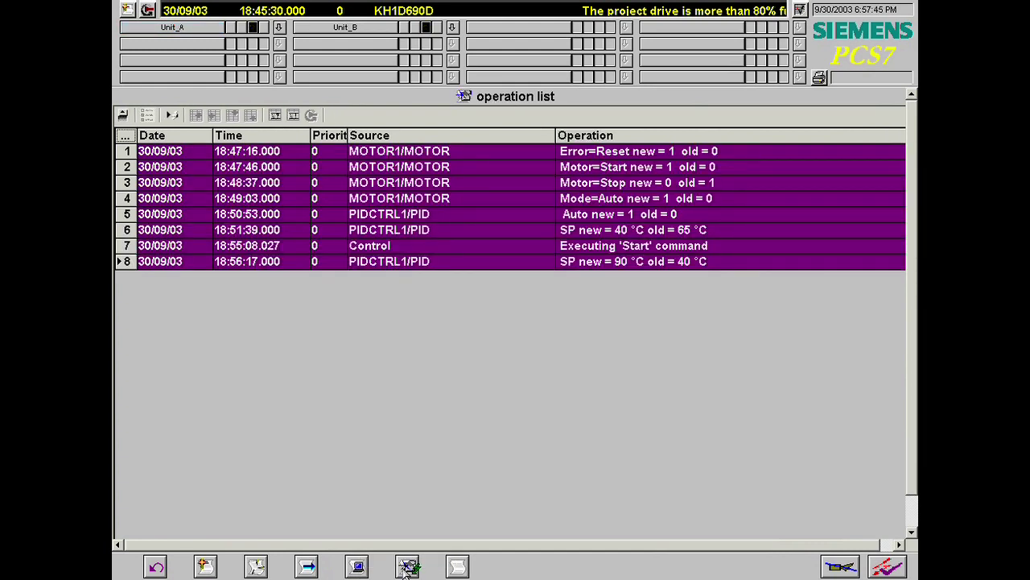